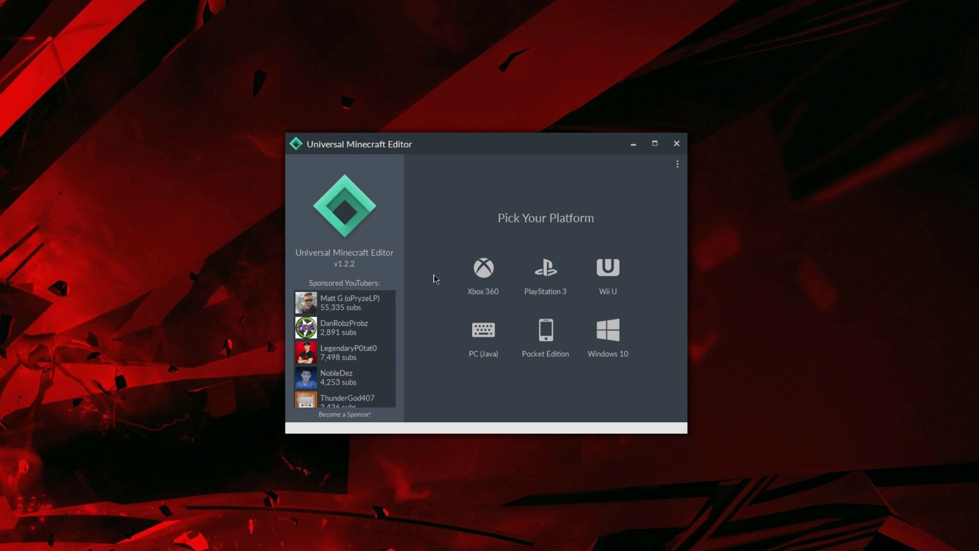
Step: Choose the Xbox 360 platform and open the GRF Testing world save
left_click(477, 267)
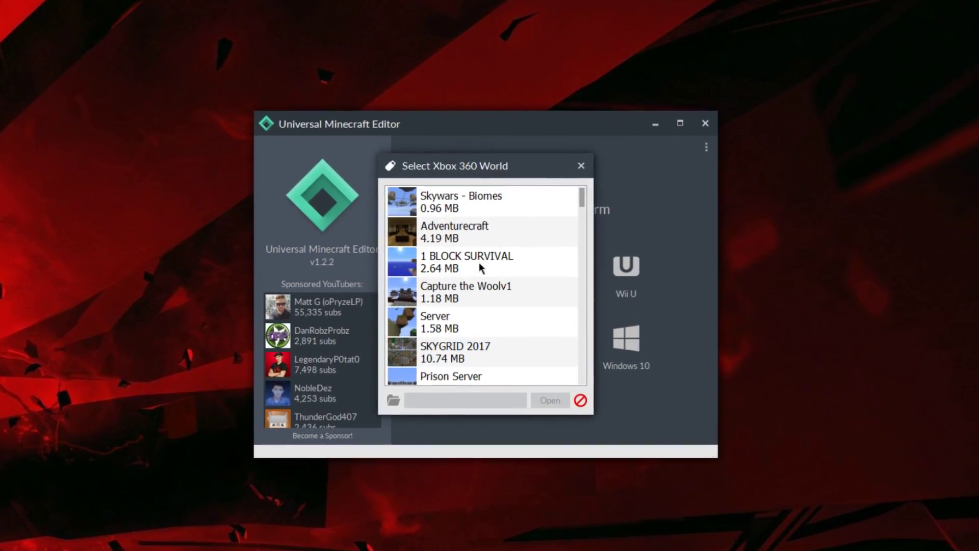
scroll(478, 262, "down", 5)
scroll(478, 259, "down", 8)
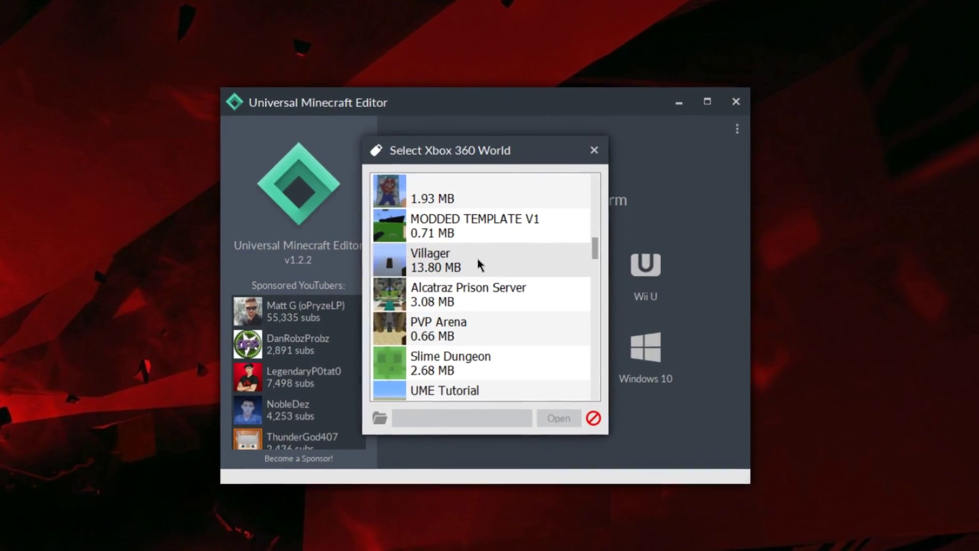
double_click(467, 333)
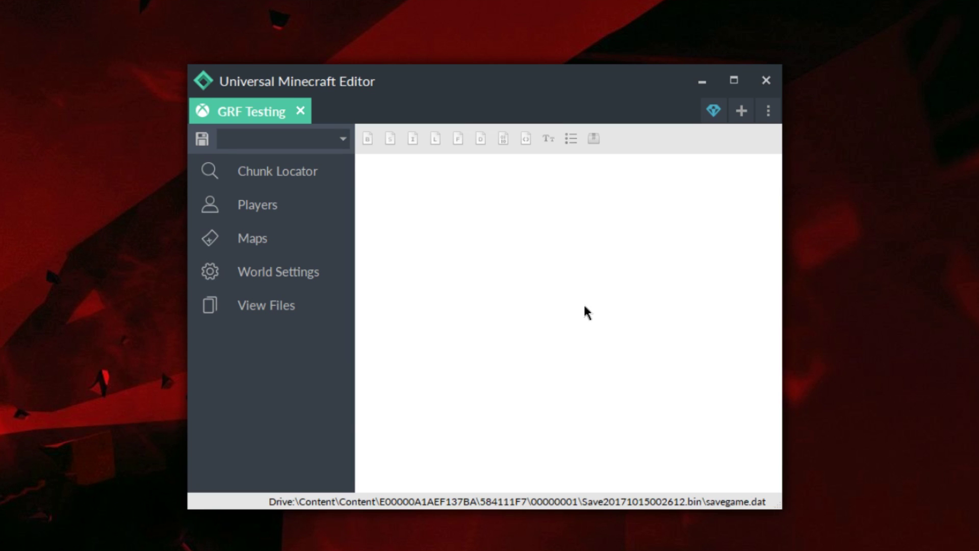
Step: Open the GRF Editor from Specialty Mods and delete the items in all four armor slots
left_click(714, 111)
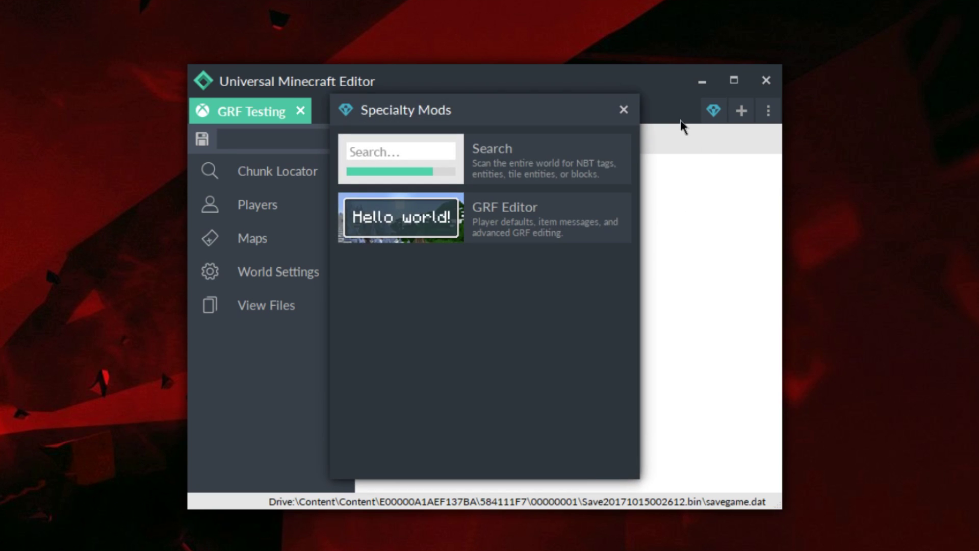
left_click(490, 227)
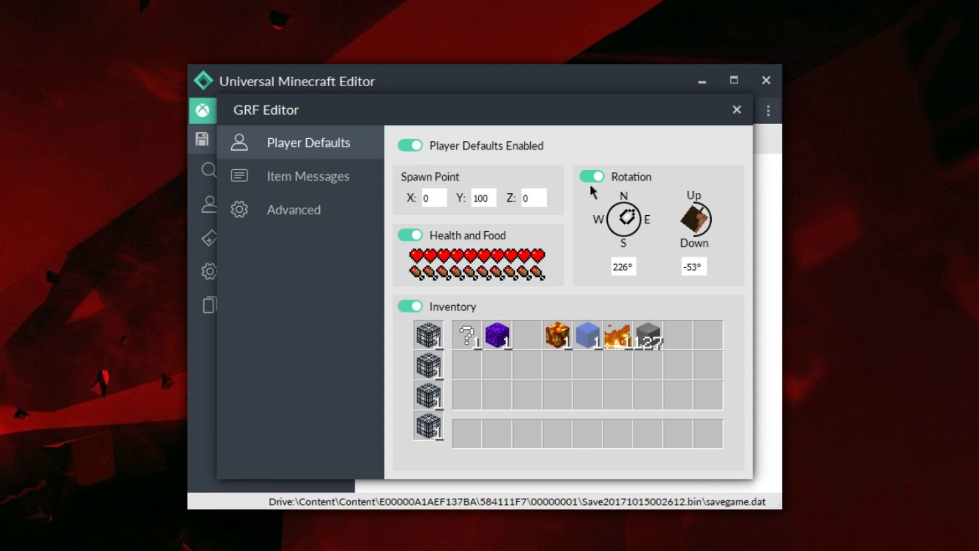
right_click(434, 341)
left_click(452, 353)
right_click(423, 358)
left_click(438, 372)
right_click(433, 396)
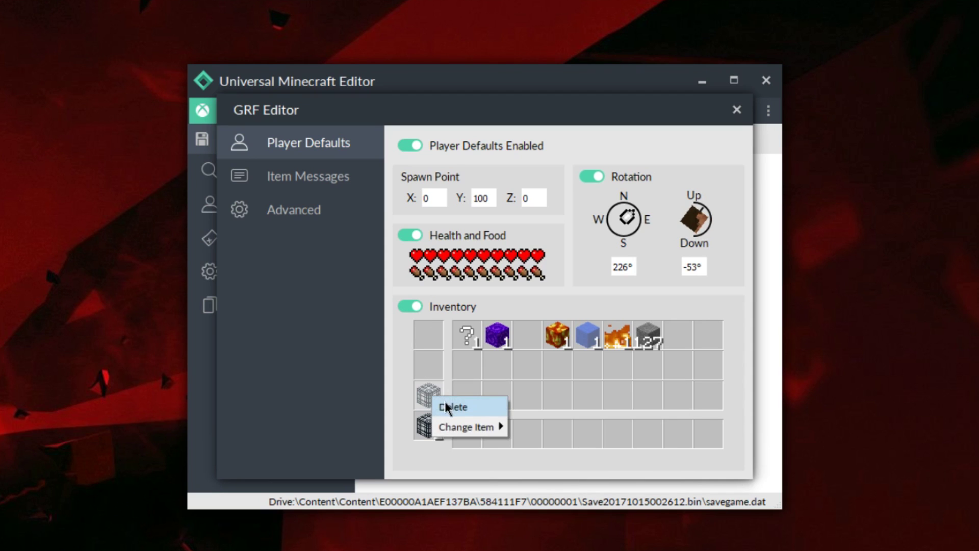
left_click(445, 407)
right_click(438, 431)
left_click(456, 439)
Step: Clear the remaining inventory items and toggle Player Defaults off and back on
right_click(479, 345)
left_click(485, 354)
left_click(408, 146)
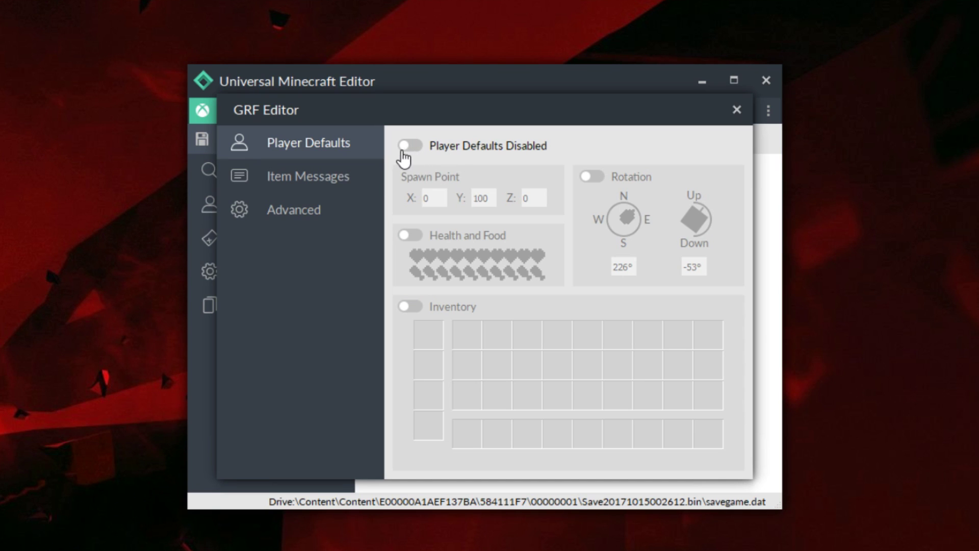
left_click(407, 146)
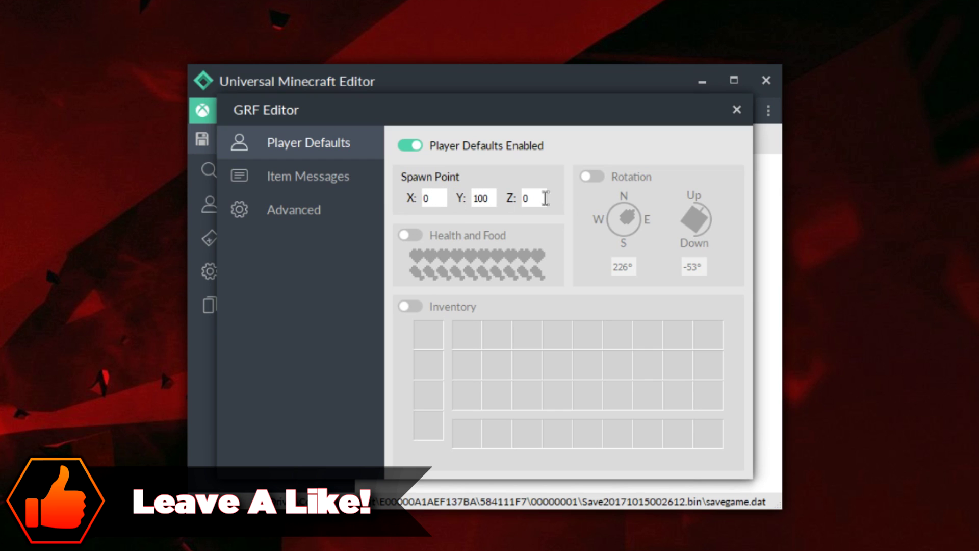
Step: Enable default Rotation at 46° heading and -31° pitch, and switch on Health and Food
left_click(588, 175)
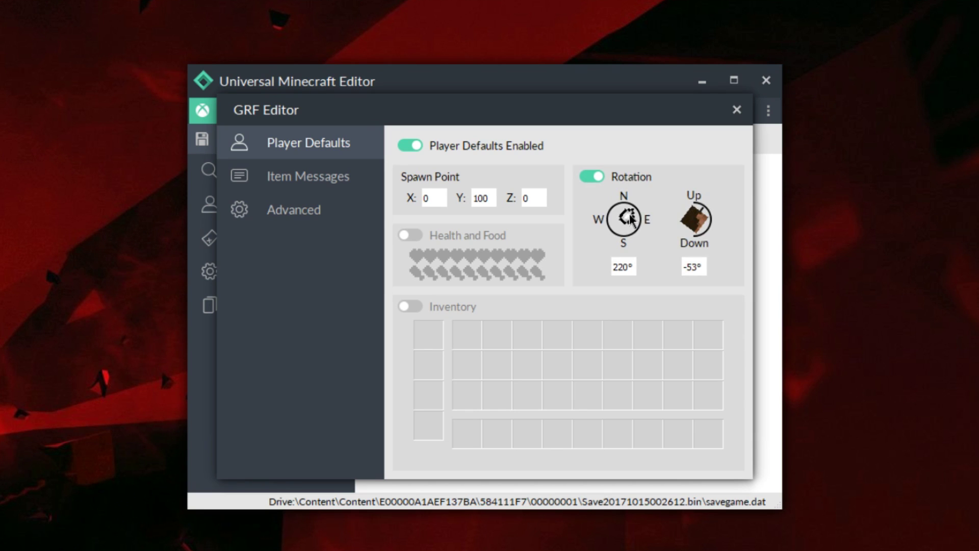
left_click_drag(631, 218, 602, 237)
mouse_move(707, 220)
left_mouse_down()
mouse_move(721, 232)
mouse_move(711, 235)
mouse_move(723, 197)
mouse_move(705, 213)
left_mouse_up()
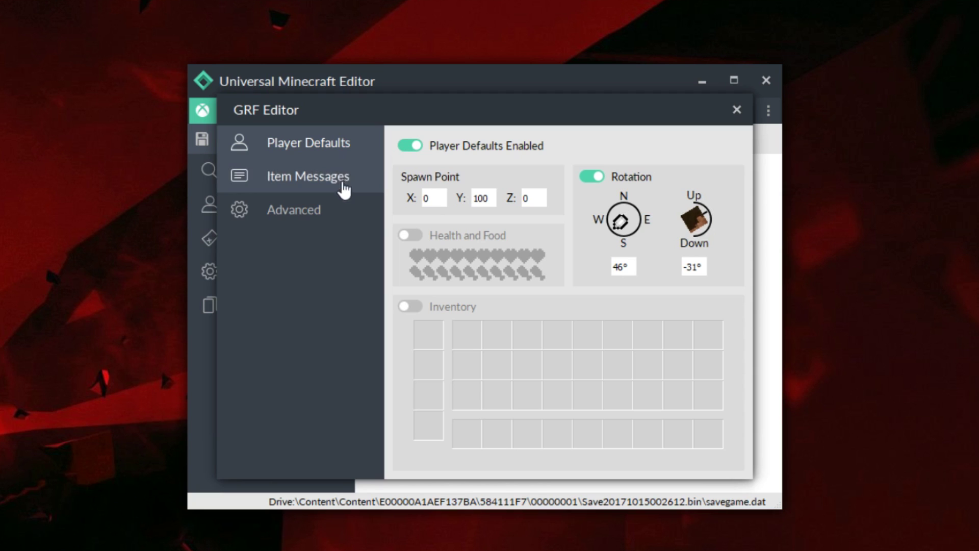
left_click(405, 235)
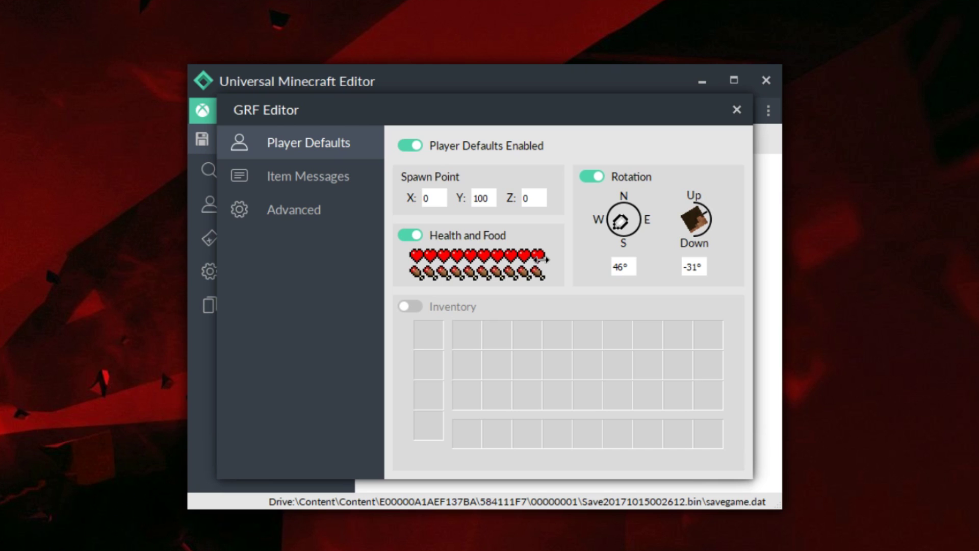
Step: Fill Health and Food to ten hearts and ten drumsticks, then enable the Inventory defaults
mouse_move(541, 260)
left_mouse_down()
mouse_move(415, 273)
mouse_move(556, 255)
left_mouse_up()
left_click_drag(444, 259, 556, 264)
mouse_move(544, 263)
left_mouse_down()
mouse_move(505, 268)
mouse_move(549, 268)
left_mouse_up()
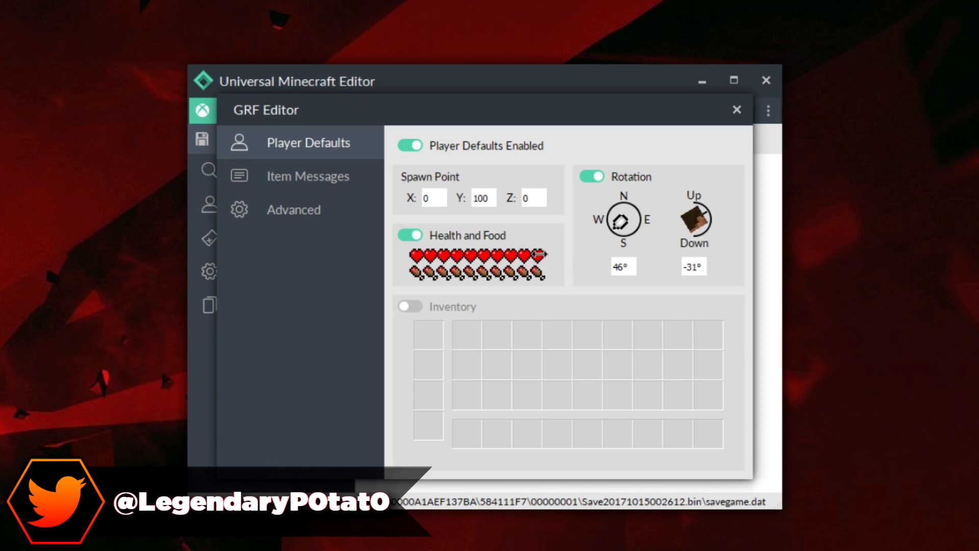
mouse_move(544, 259)
left_mouse_down()
mouse_move(421, 258)
mouse_move(542, 253)
left_mouse_up()
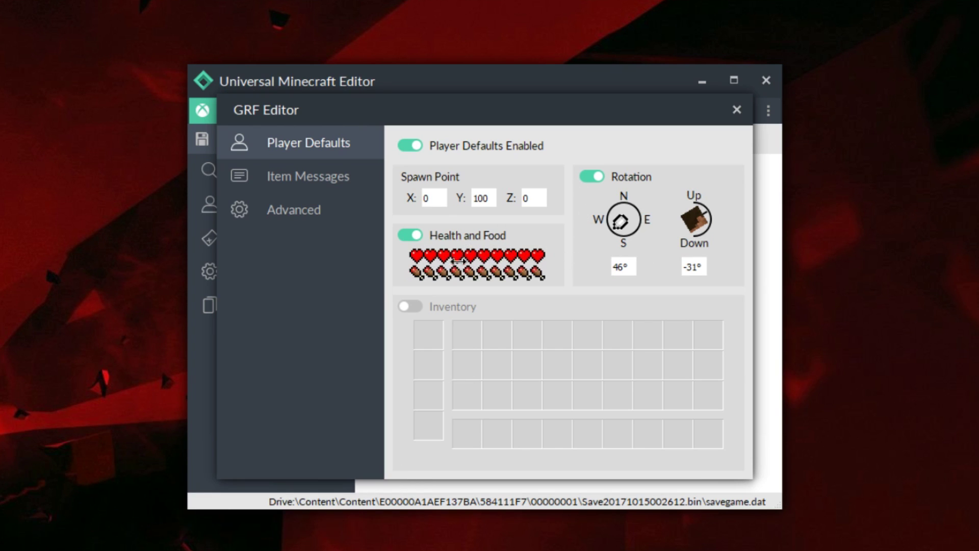
left_click(419, 255)
left_click_drag(418, 256, 542, 255)
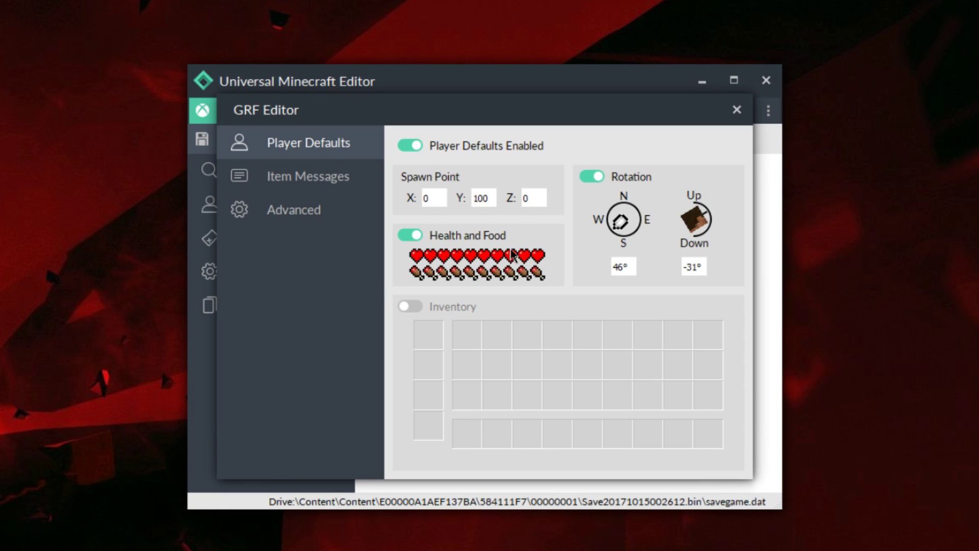
left_click(407, 308)
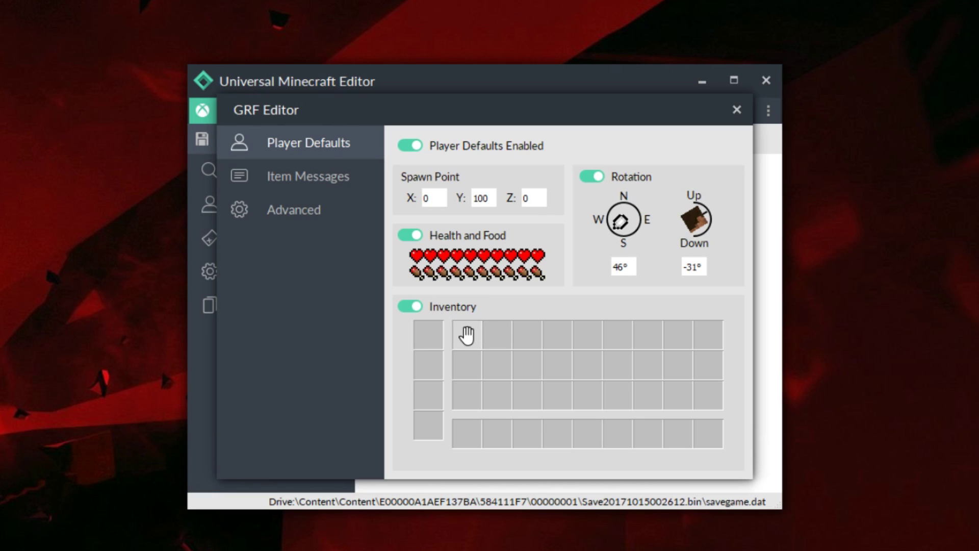
Step: Search 'spa' and place a Monster Spawner in the first armor slot
left_click(432, 336)
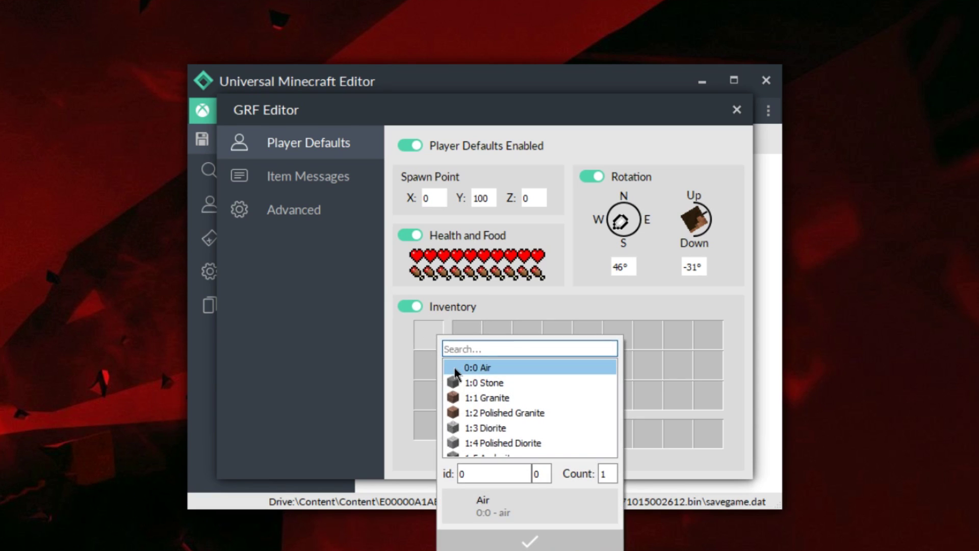
type("spa")
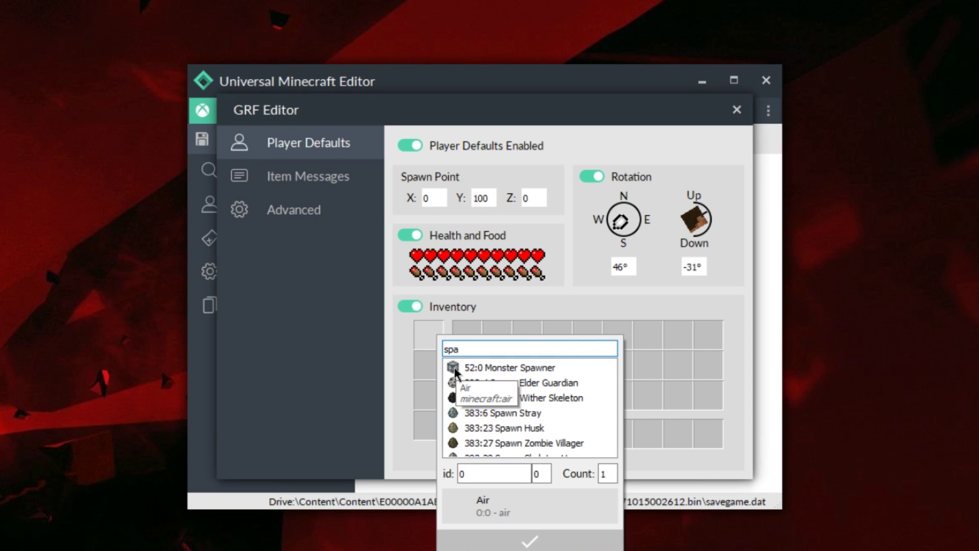
left_click(457, 368)
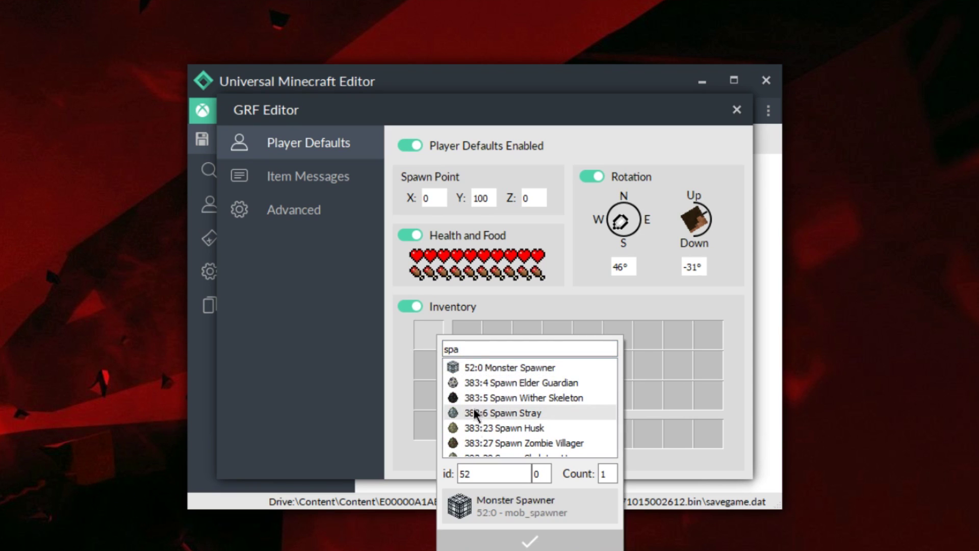
left_click(501, 544)
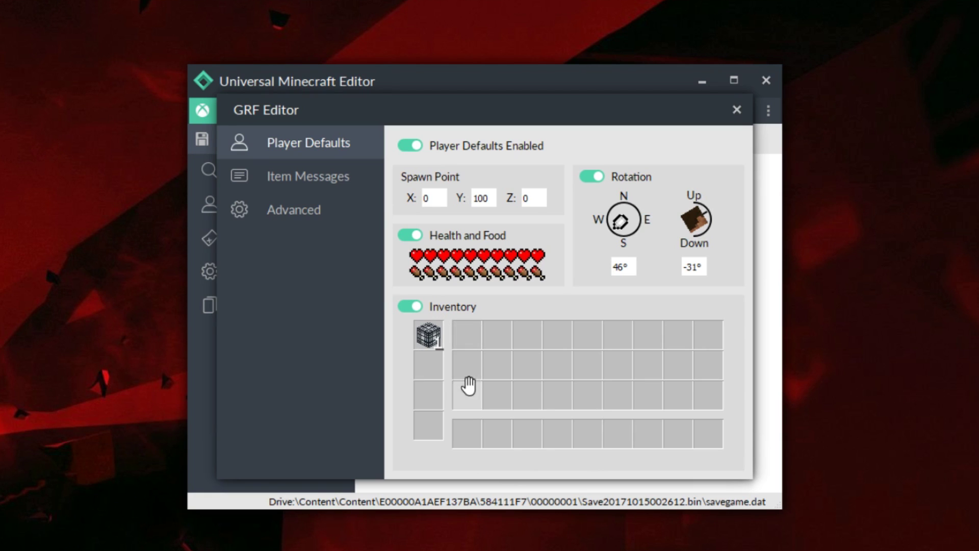
Step: Search 'gol' and place a Gold Block in the next inventory slot
left_click(463, 336)
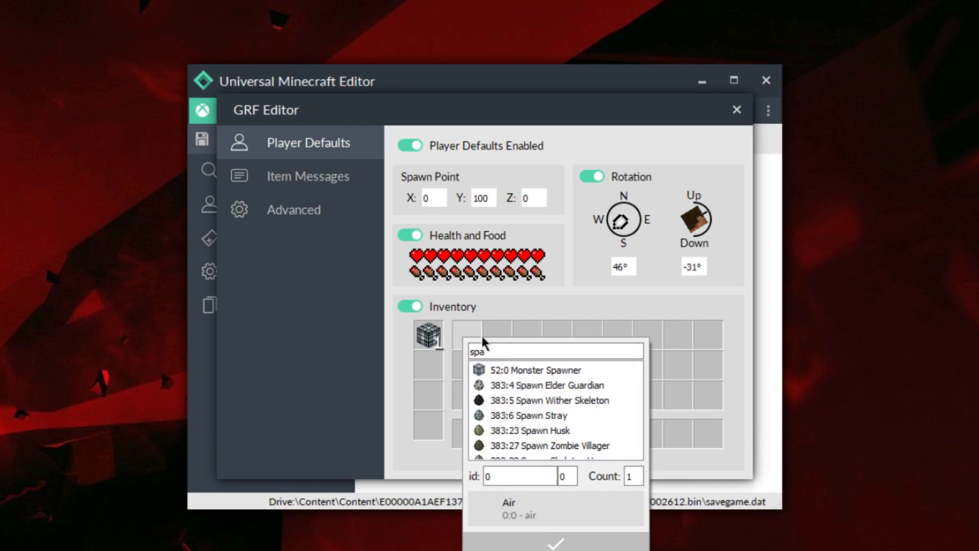
left_click(481, 334)
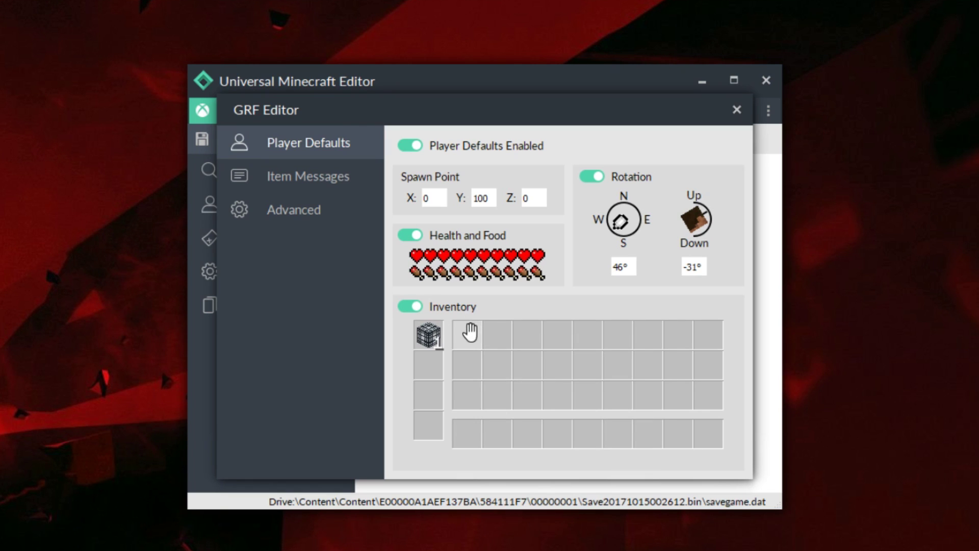
left_click(496, 338)
left_click(540, 353)
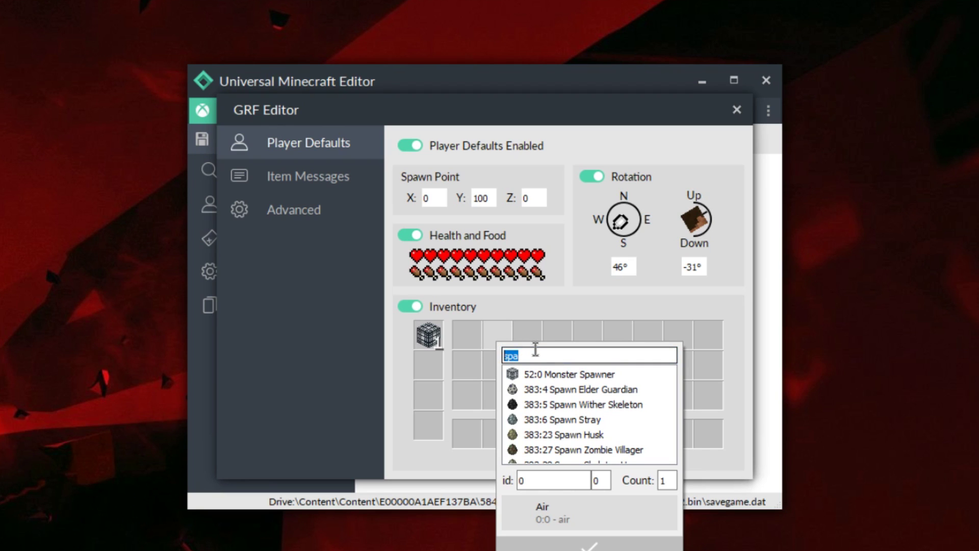
type("gol")
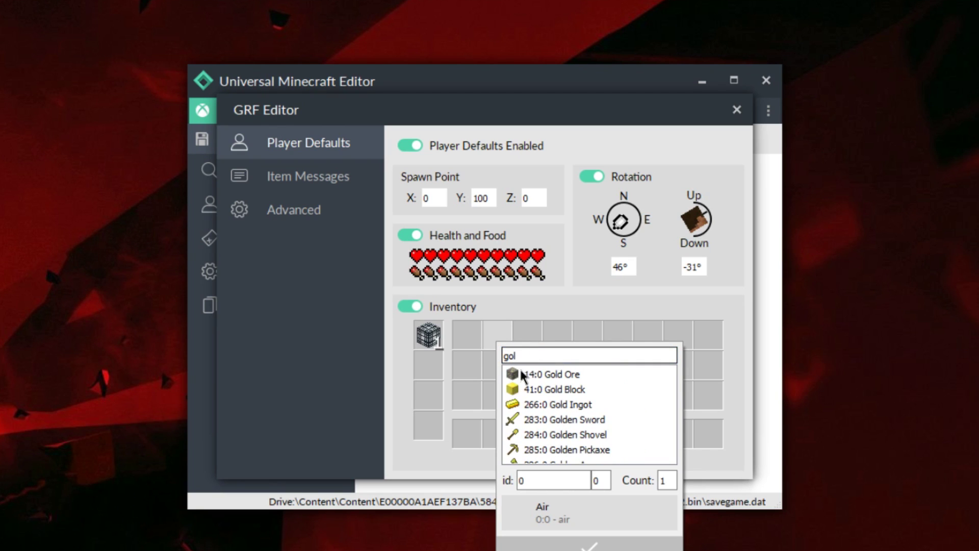
left_click(560, 388)
left_click(587, 543)
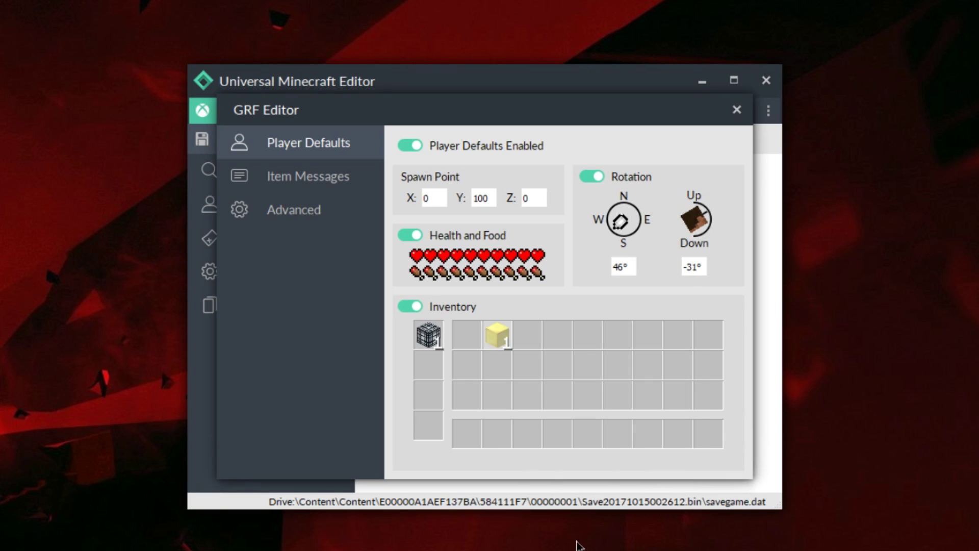
Step: Change the Gold Block stack count to 30
right_click(505, 342)
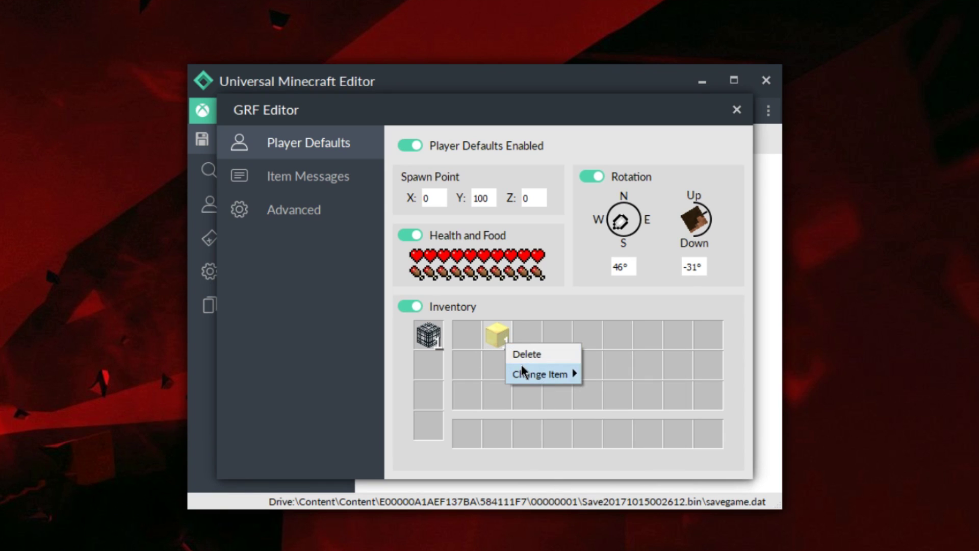
mouse_move(524, 369)
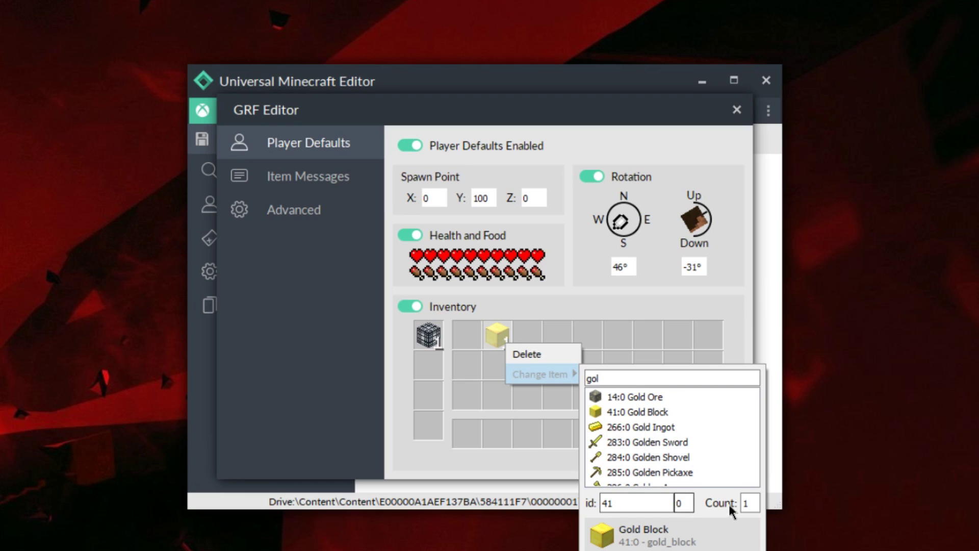
double_click(747, 503)
type("30")
key("Return")
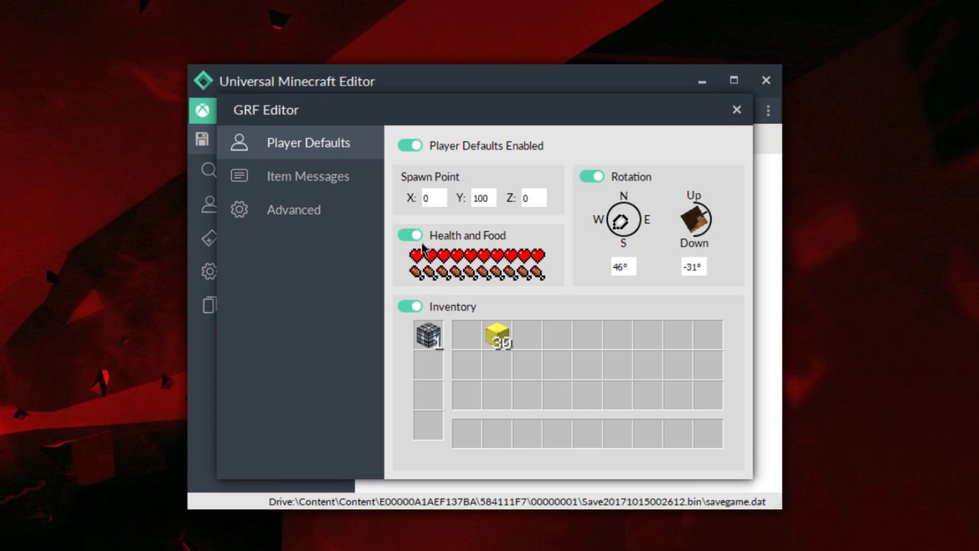
left_click(524, 336)
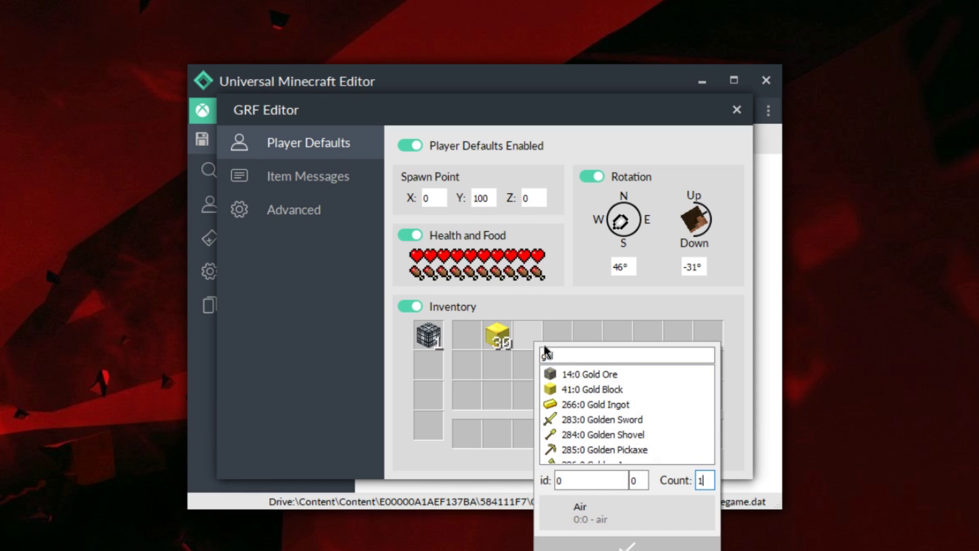
left_click(516, 455)
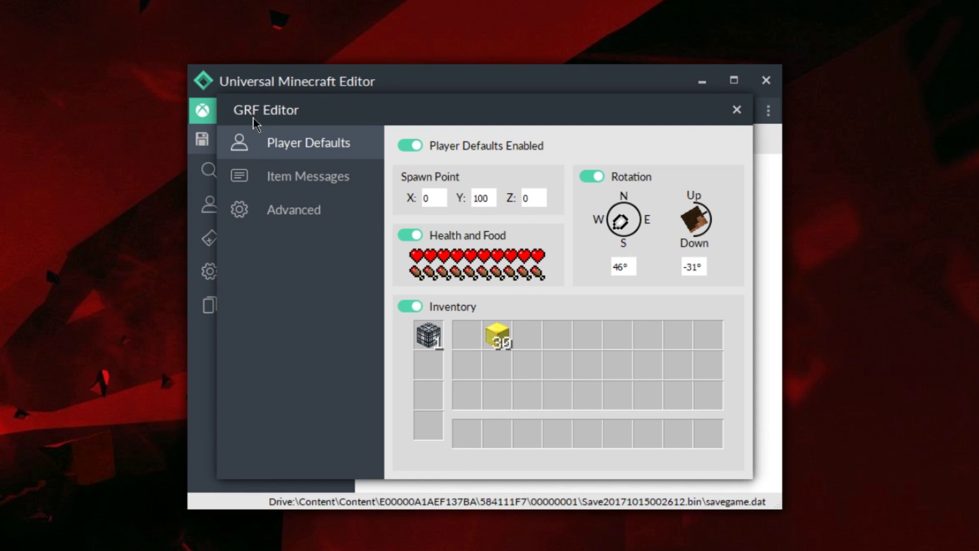
Step: Create a new item message, Message 1, in the Item Messages section
left_click(308, 180)
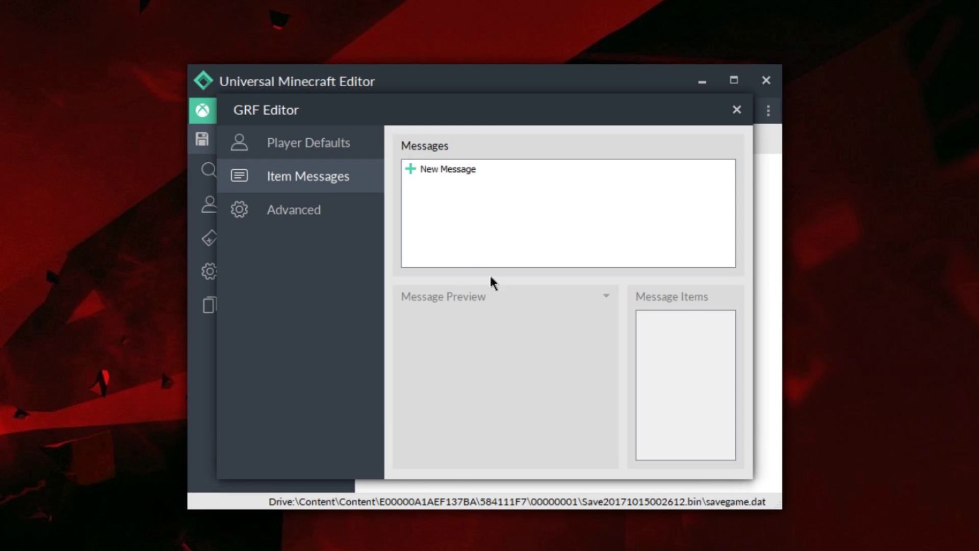
left_click(436, 169)
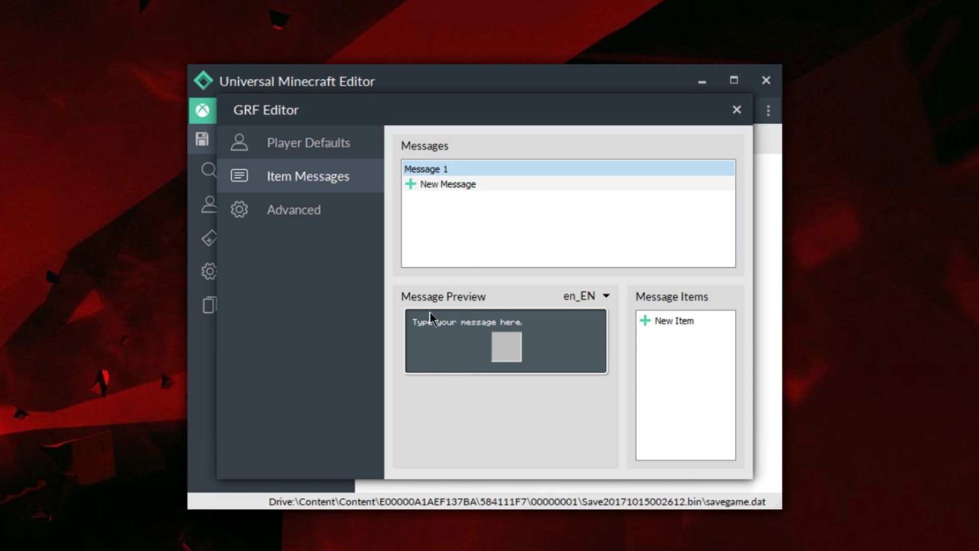
left_click(595, 298)
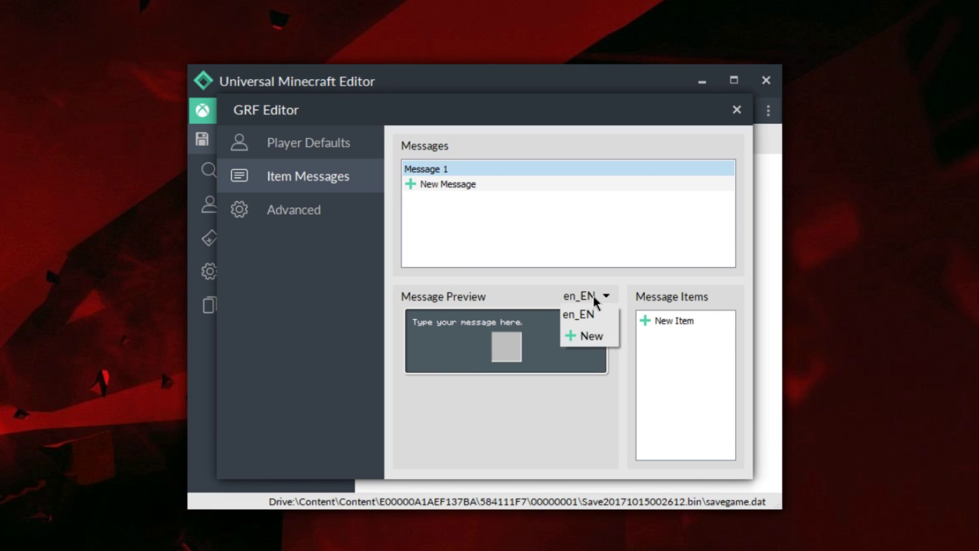
left_click(510, 368)
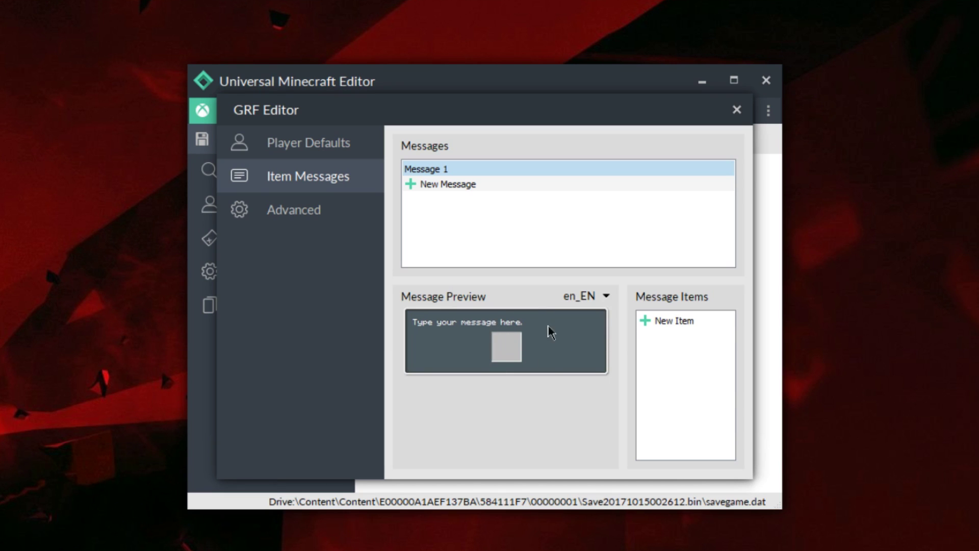
Step: Replace the placeholder text with 'Hey guys welcome to my world. Subscribe to my channel'
left_click_drag(535, 323, 409, 322)
type("Hey guys welcome to my world")
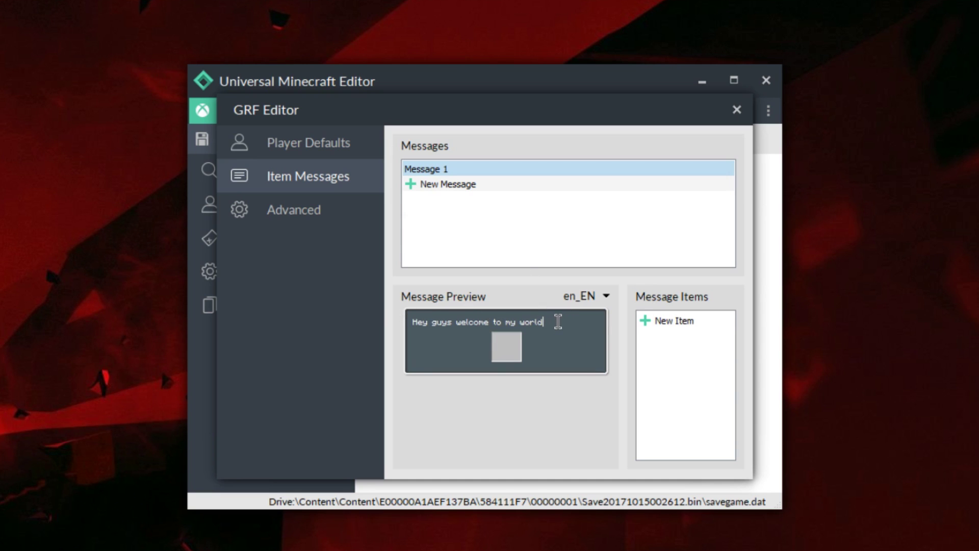
type(". jhasldfhasdljkf")
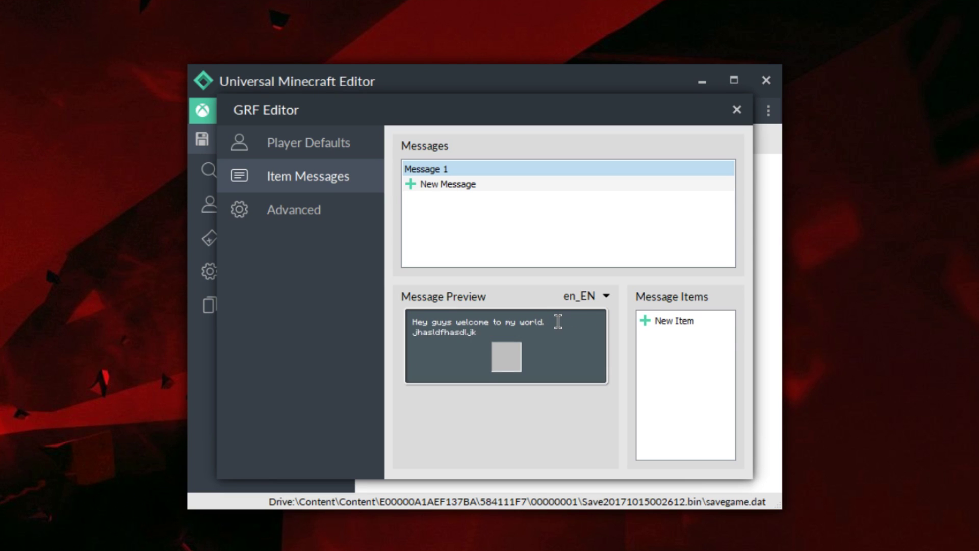
key("BackSpace")
key("BackSpace")
key("BackSpace")
key("BackSpace")
key("BackSpace")
key("BackSpace")
key("BackSpace")
key("BackSpace")
key("BackSpace")
key("BackSpace")
key("BackSpace")
key("BackSpace")
key("BackSpace")
key("BackSpace")
type("Subscr")
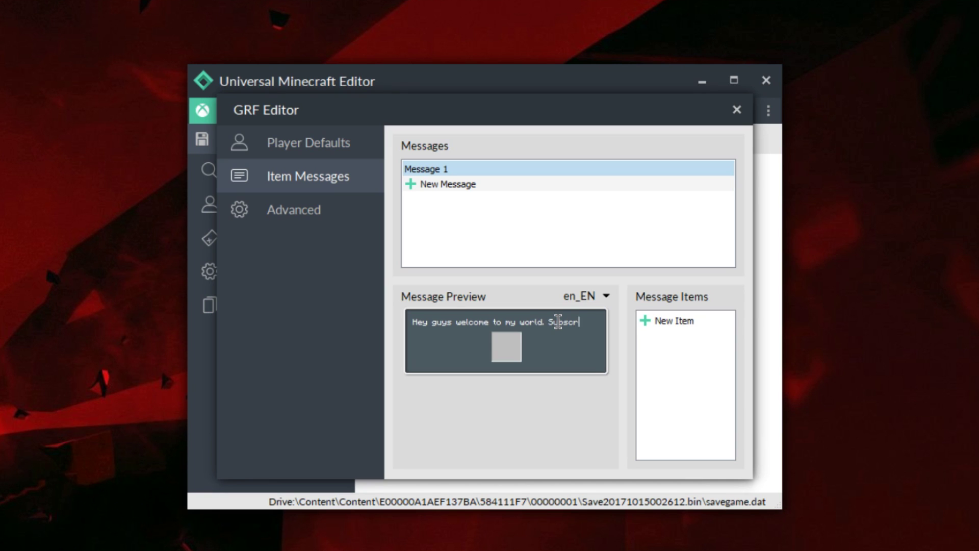
type("ibe to my channe")
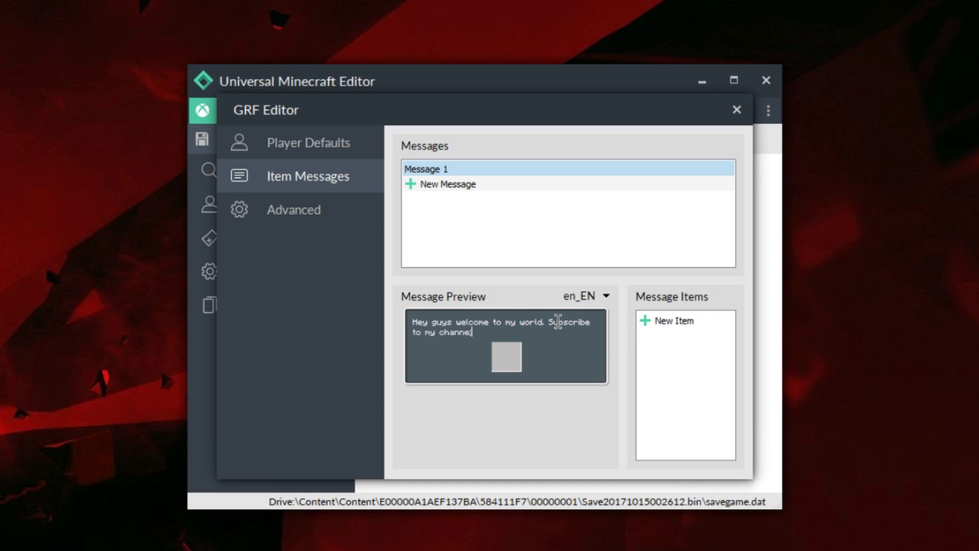
type("l")
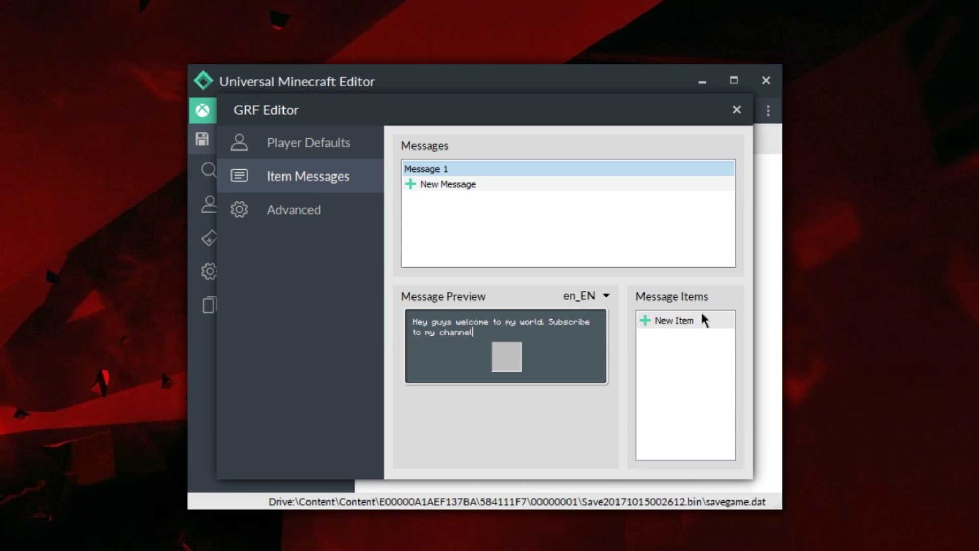
Step: Attach a 1:0 Stone item to Message 1 by searching 'ston'
left_click(647, 322)
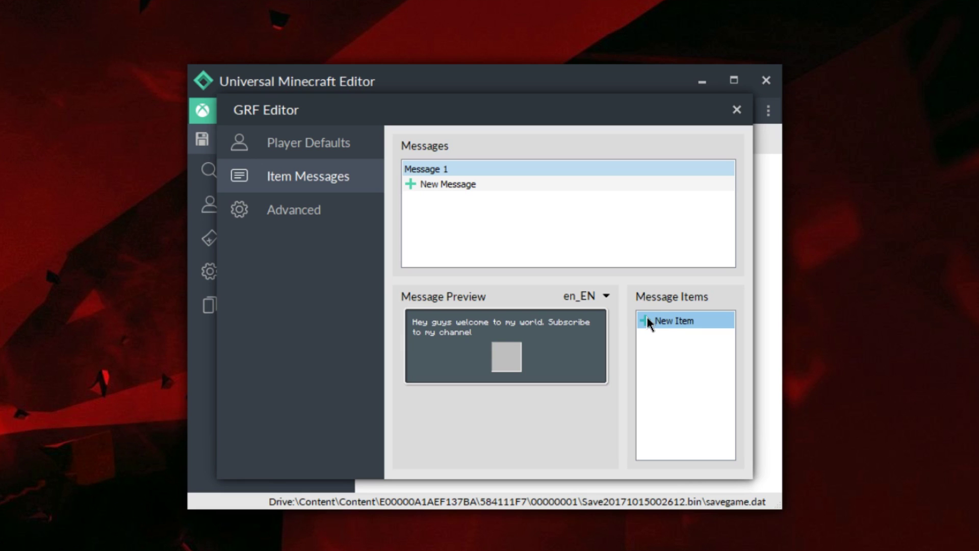
left_click(647, 316)
type("gol")
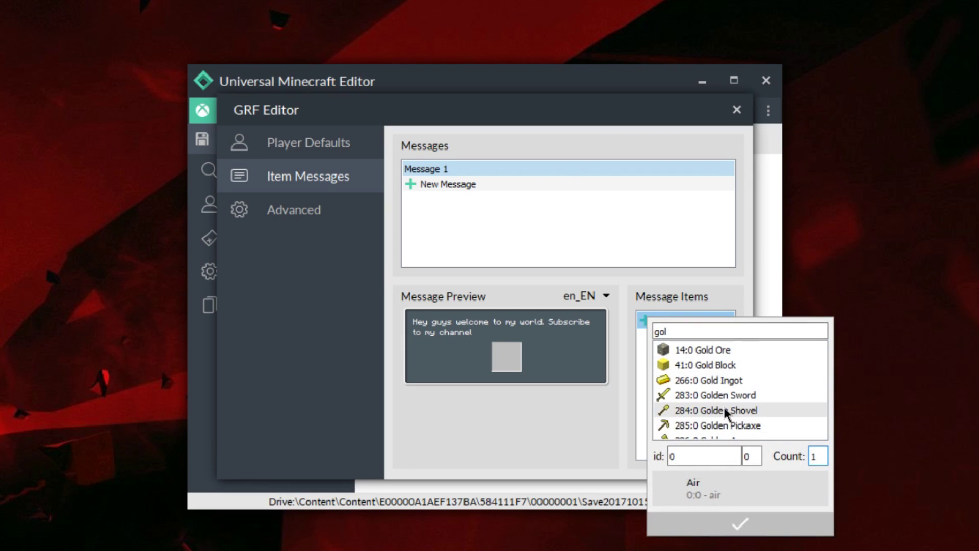
left_click_drag(679, 333, 654, 332)
type("ston")
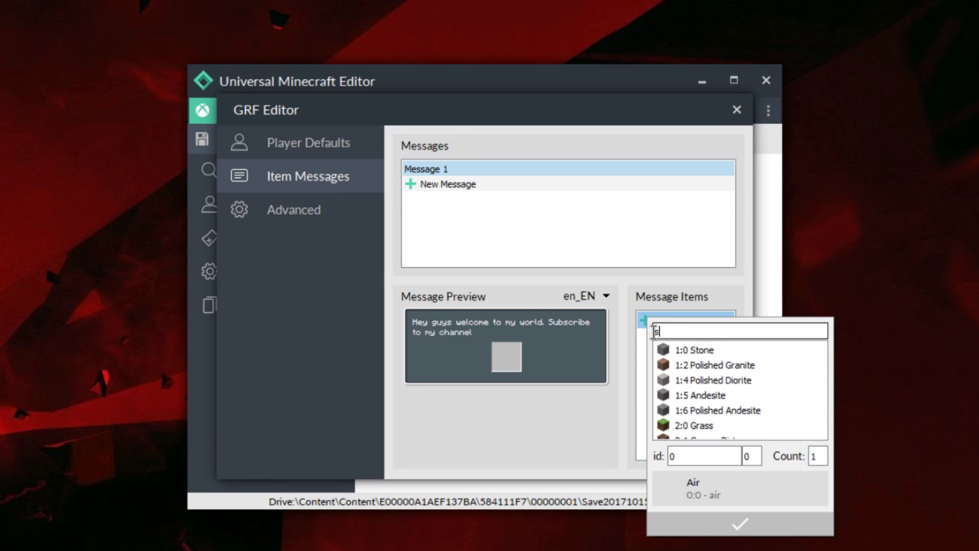
left_click(704, 349)
left_click(709, 529)
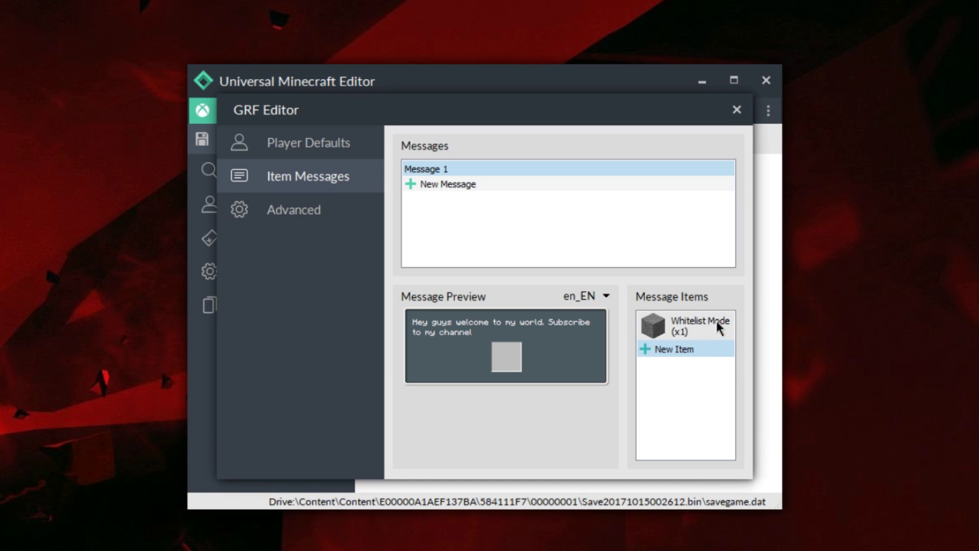
Step: Switch the Stone item to Blacklist Mode and back to Whitelist Mode (x1)
right_click(667, 330)
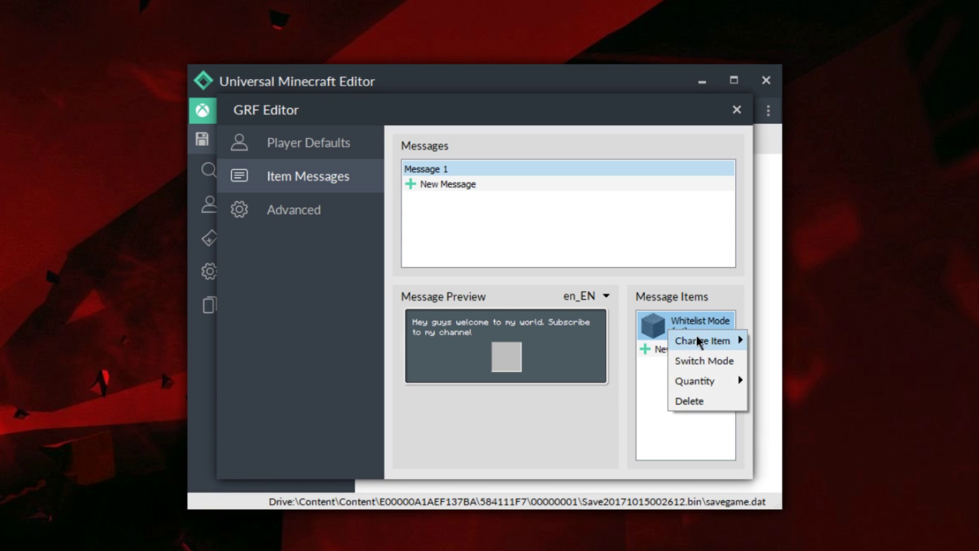
mouse_move(698, 333)
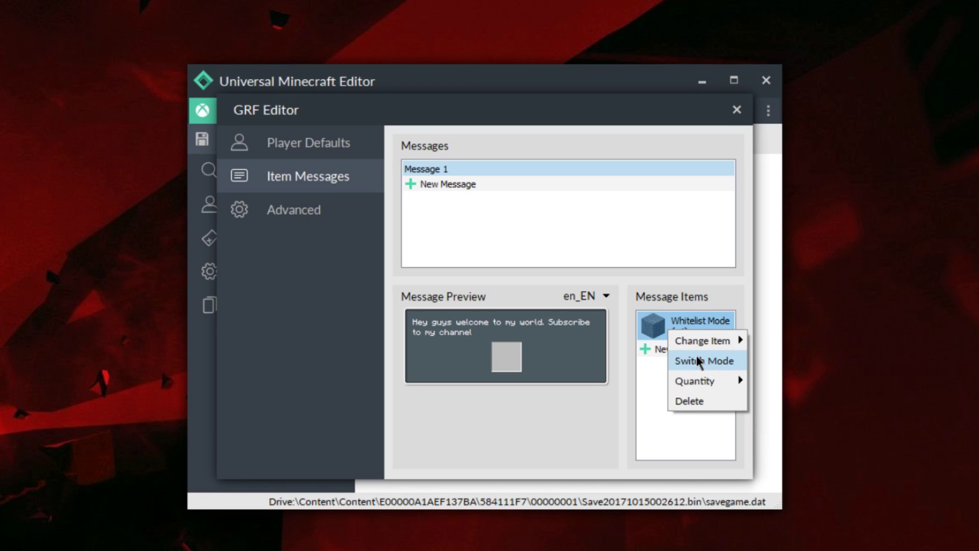
left_click(696, 360)
right_click(684, 322)
left_click(698, 357)
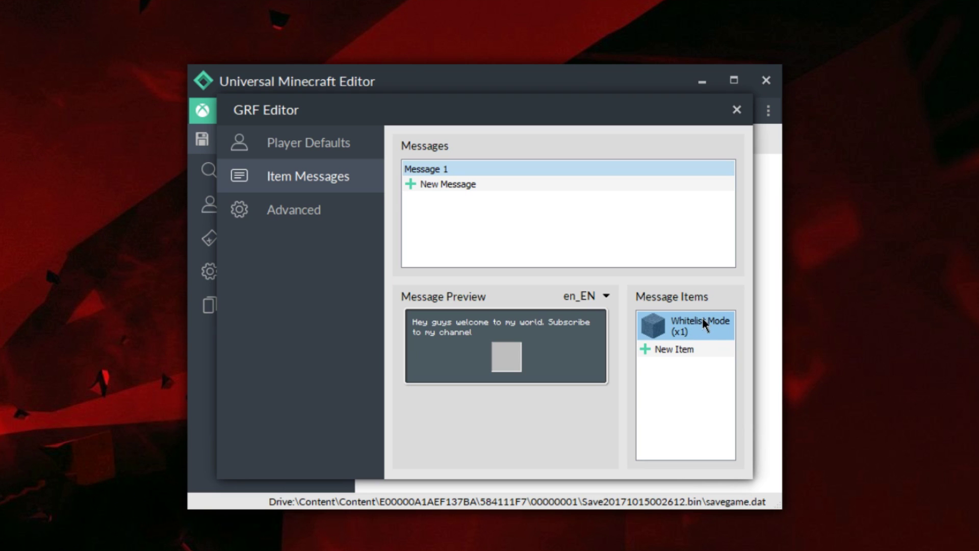
right_click(688, 322)
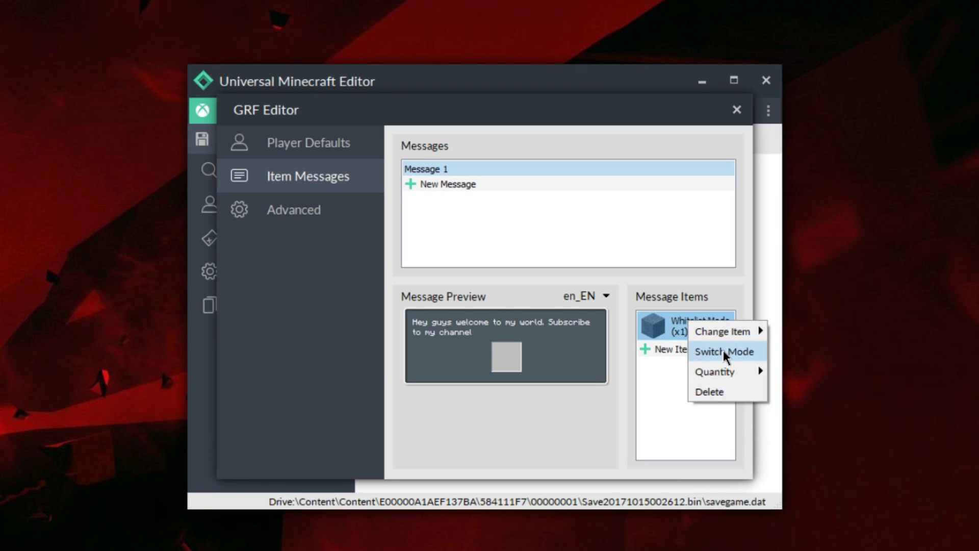